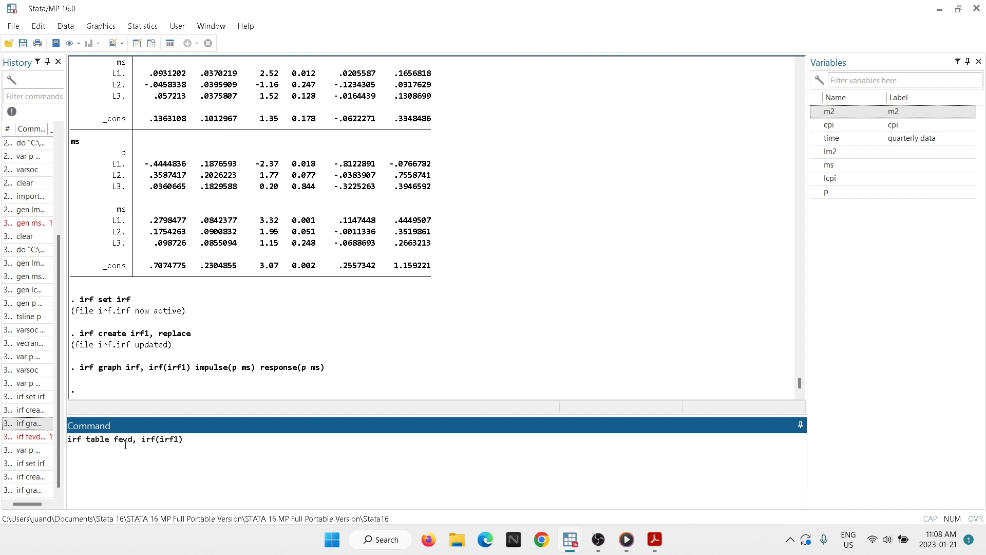
# Run the forecast error variance decomposition table for irf1 with impulse(p ms), response(p ms) and the noci option
pyautogui.write('lse')
pyautogui.press('BackSpace')
pyautogui.write('(')
pyautogui.write('p ms) response')
pyautogui.write(')(')
pyautogui.press('BackSpace')
pyautogui.press('BackSpace')
pyautogui.write('(p ms) noci')
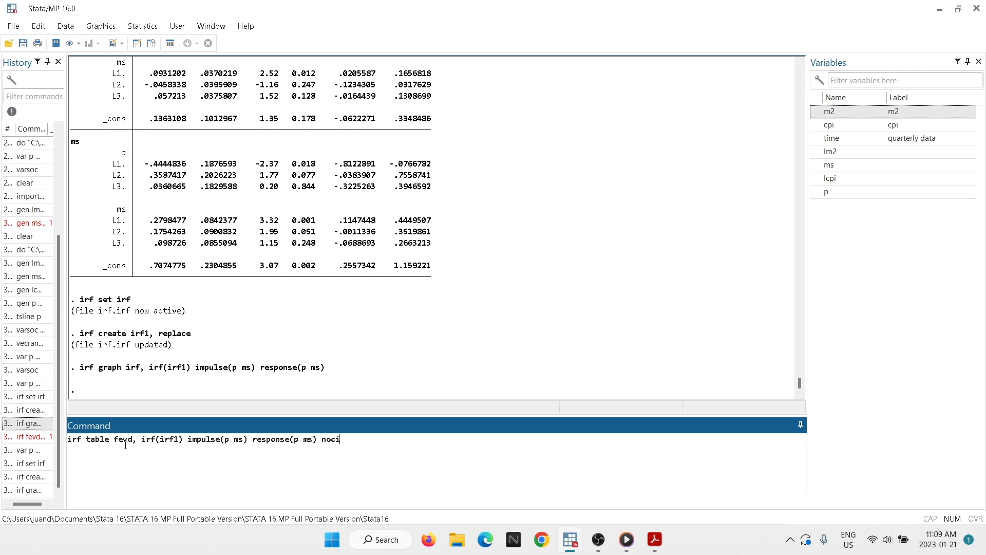
pyautogui.press('Return')
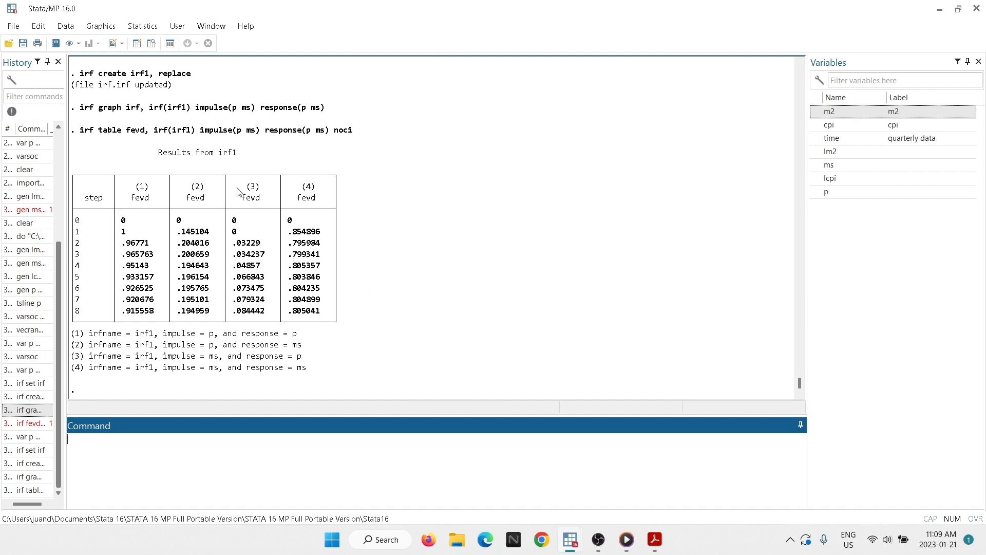
# Rerun the irf1 variance decomposition table with impulse(p ms), noci and the response restricted to p
pyautogui.click(357, 133)
pyautogui.moveTo(357, 134); pyautogui.dragTo(83, 134)
pyautogui.hotkey('ctrl', 'c')
pyautogui.click(211, 469)
pyautogui.hotkey('ctrl', 'v')
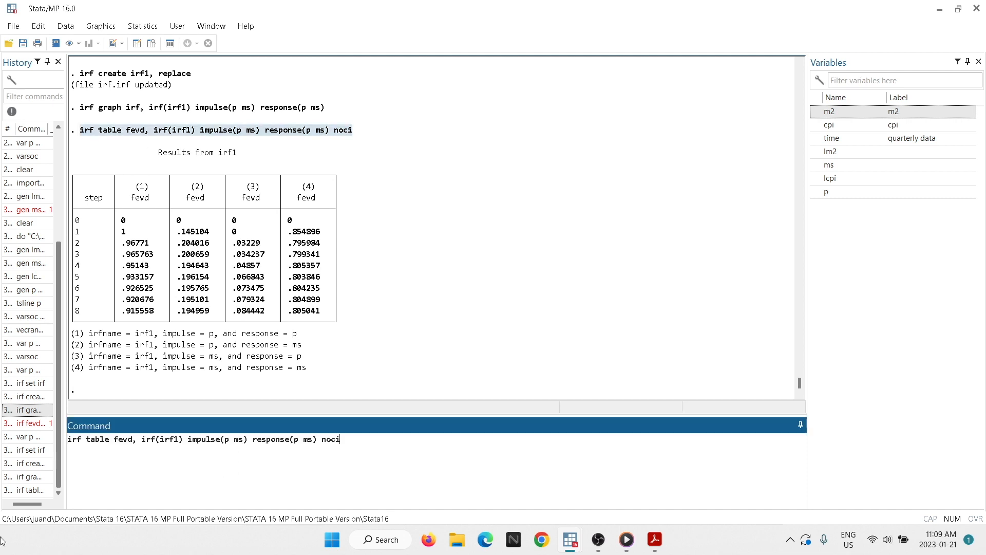
pyautogui.doubleClick(310, 440)
pyautogui.press('Delete')
pyautogui.press('BackSpace')
pyautogui.press('Return')
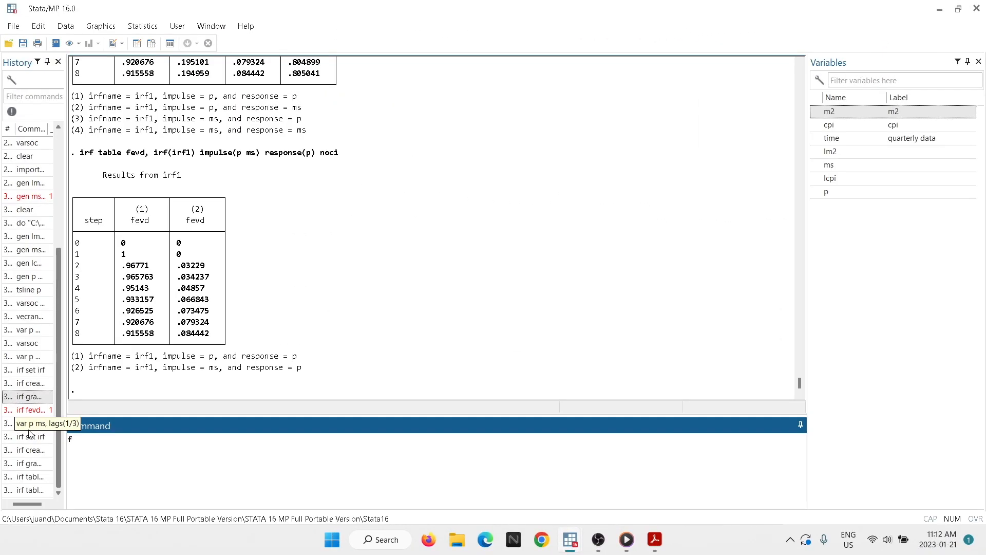
# Compute a 10-step forecast with the prefix f using fcast compute, and check the generated forecast variables
pyautogui.write('t compute')
pyautogui.write('f, step(10')
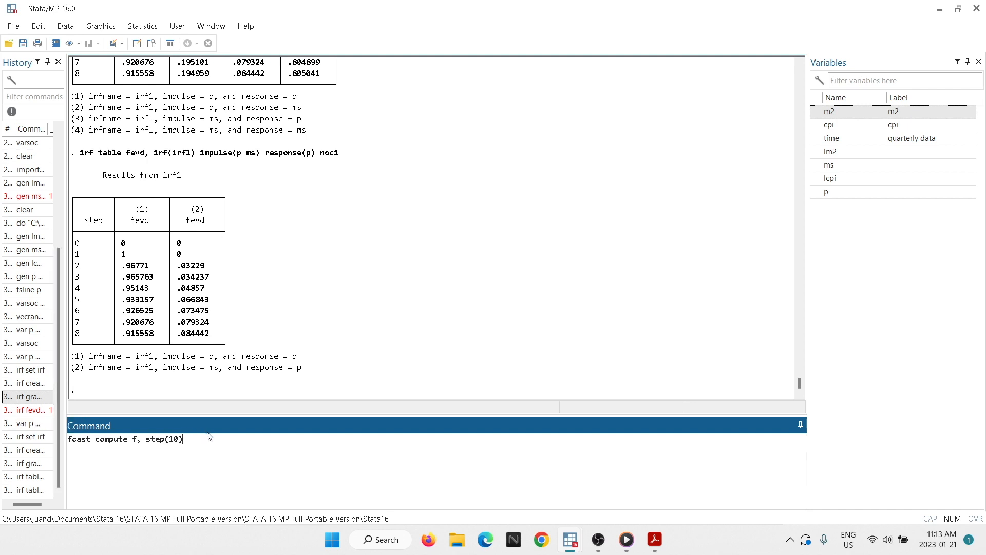
pyautogui.press('Return')
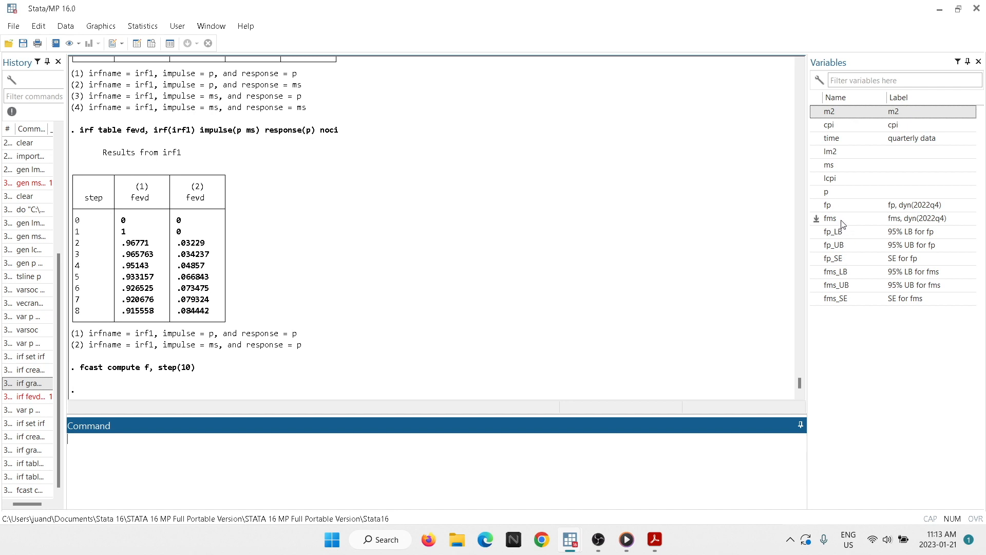
pyautogui.click(148, 368)
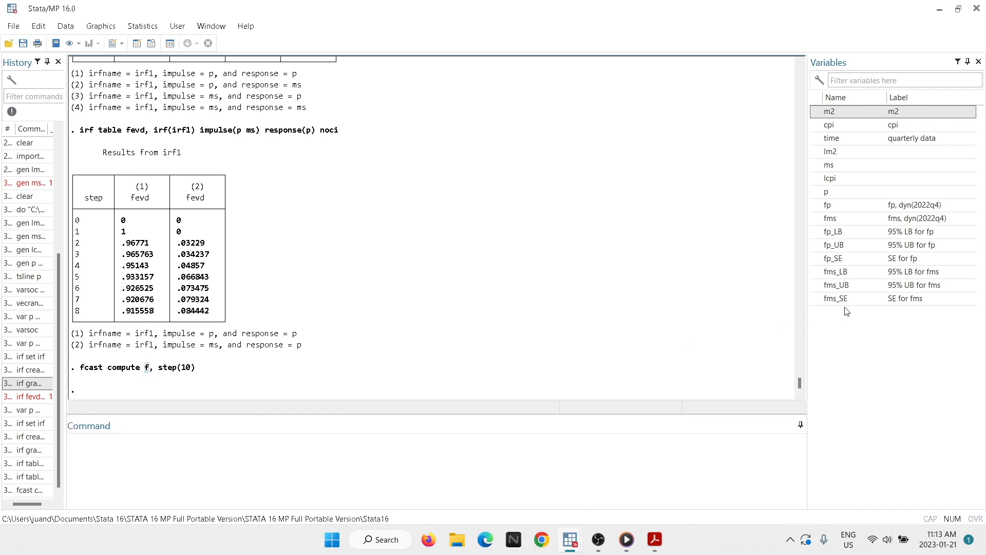
pyautogui.moveTo(837, 293); pyautogui.dragTo(836, 205)
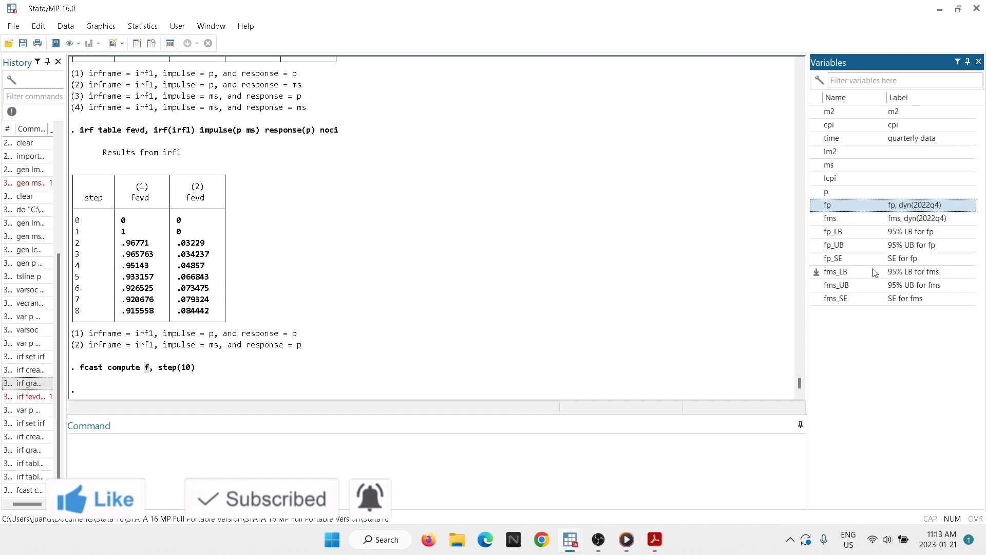
pyautogui.click(840, 232)
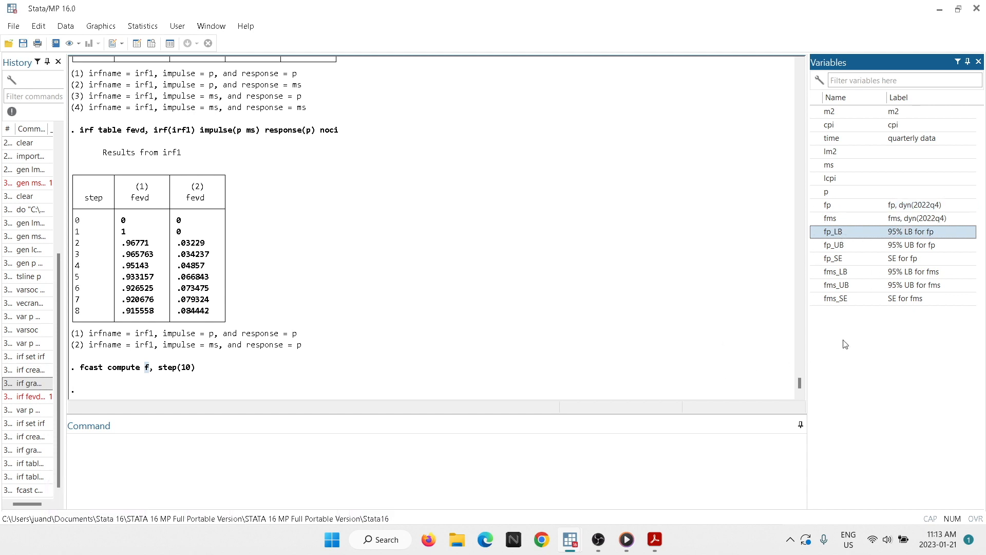
pyautogui.click(837, 250)
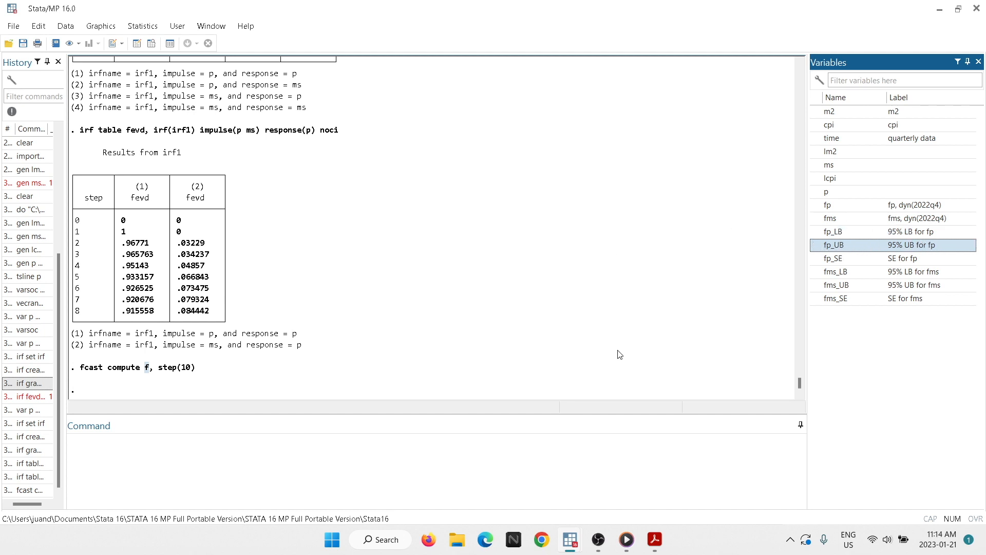
# Plot p and fp as time-series lines, view the graph enlarged and close it
pyautogui.click(506, 461)
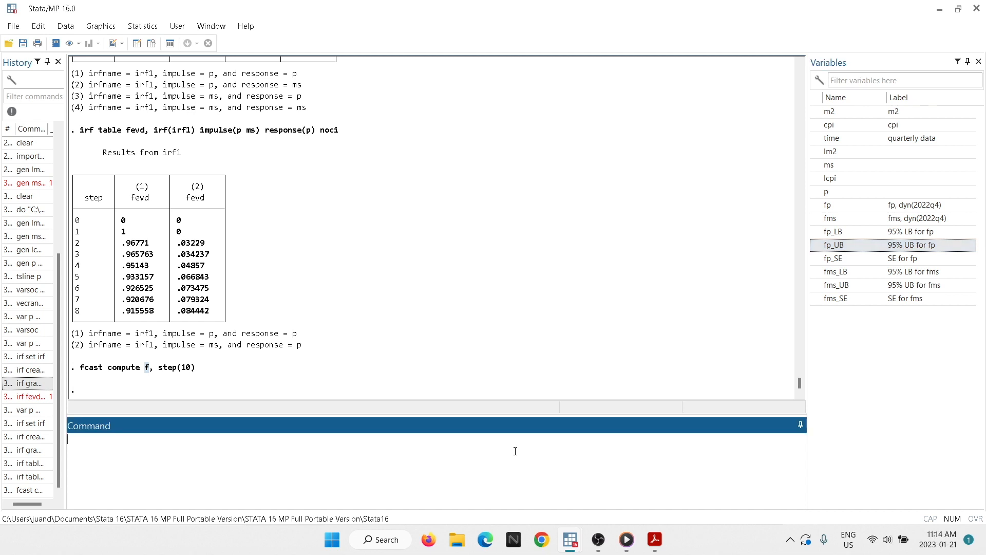
pyautogui.write('tsline p fp')
pyautogui.press('Return')
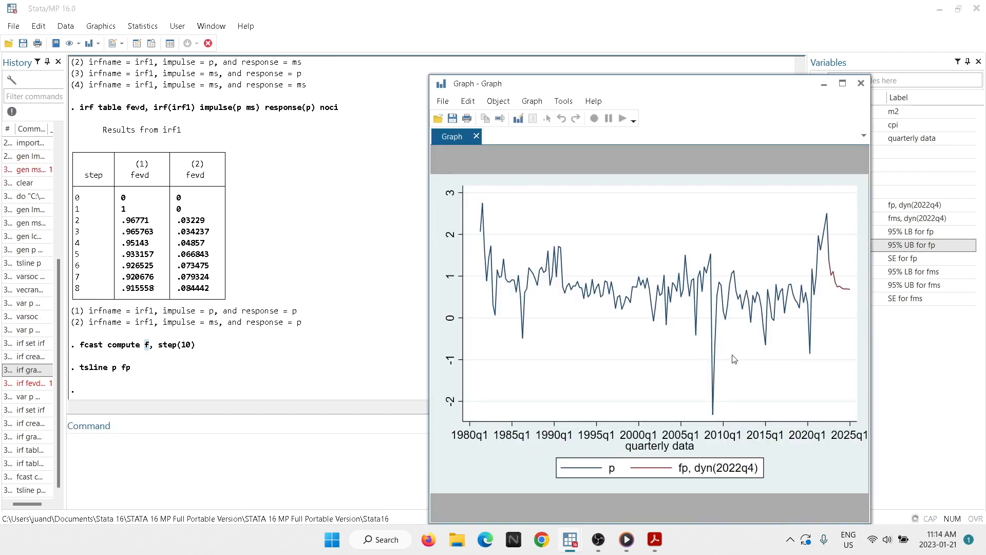
pyautogui.click(842, 82)
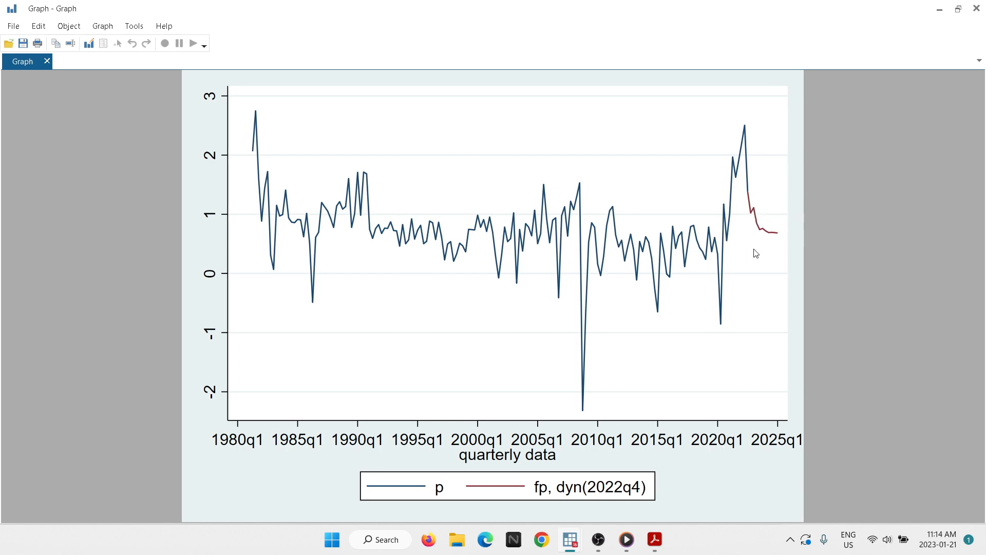
pyautogui.click(977, 8)
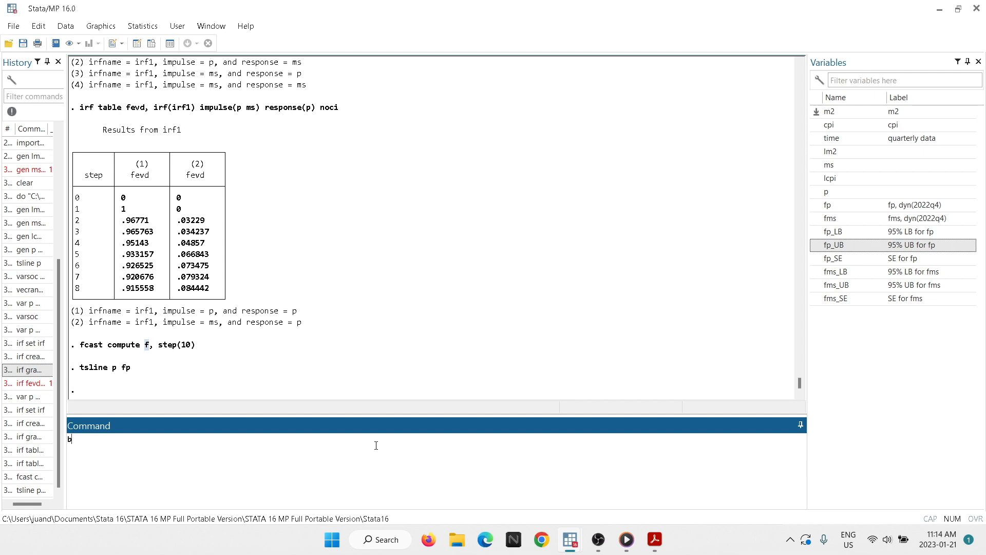
# Browse the dataset and examine p alongside the forecast variables in the rows from 2022q3 to 2025q1
pyautogui.press('Return')
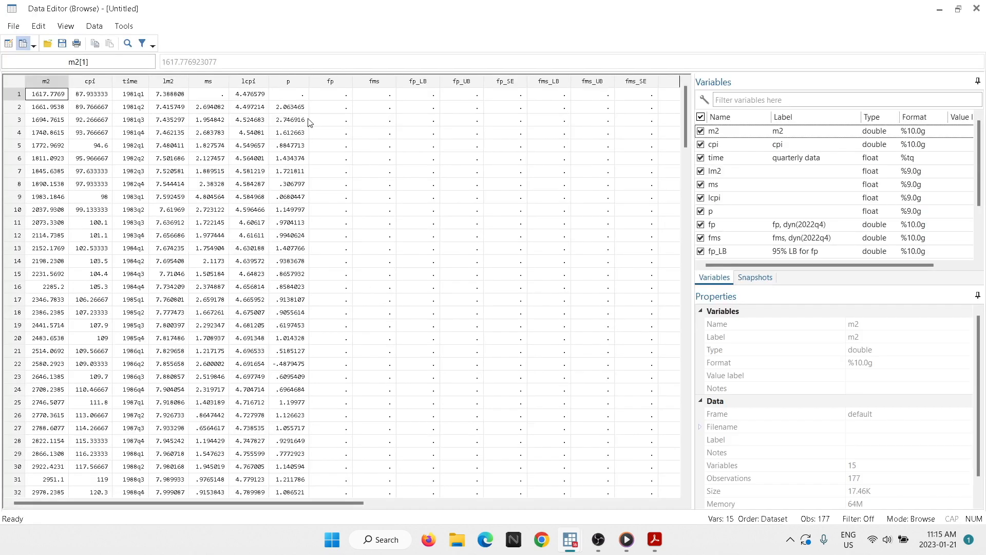
pyautogui.scroll(-3, 207, 264)
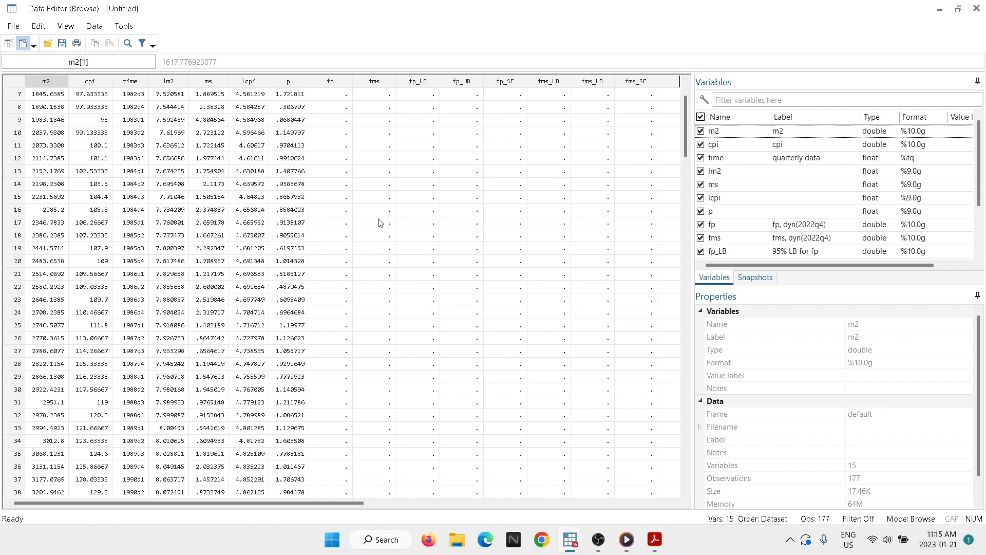
pyautogui.scroll(-1, 329, 257)
pyautogui.scroll(-5, 395, 218)
pyautogui.scroll(-20, 395, 218)
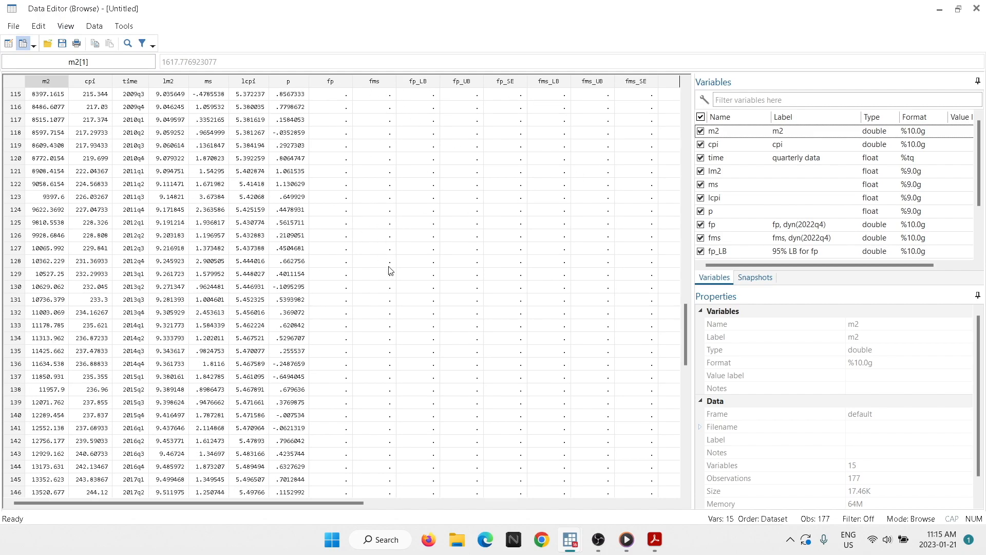
pyautogui.scroll(-5, 395, 299)
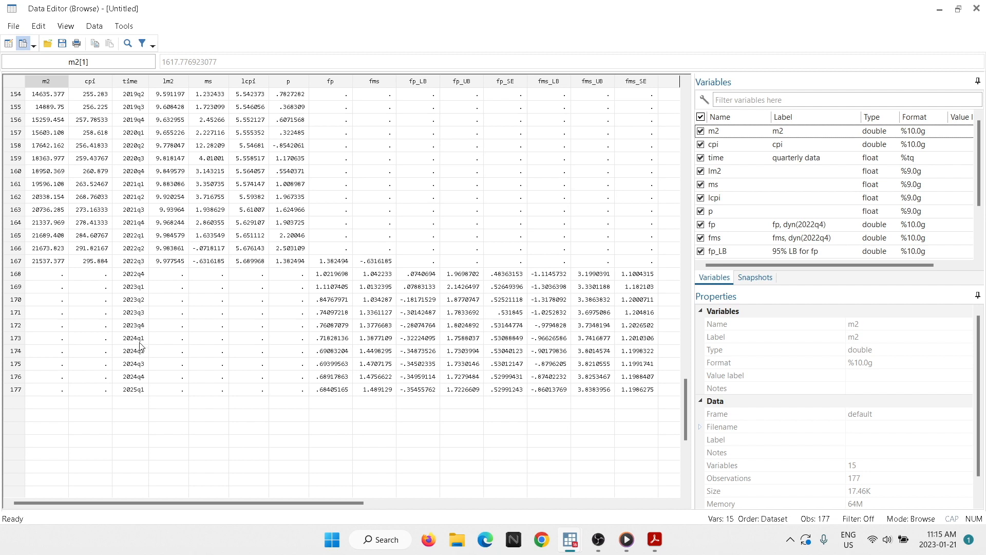
pyautogui.moveTo(297, 274); pyautogui.dragTo(290, 397)
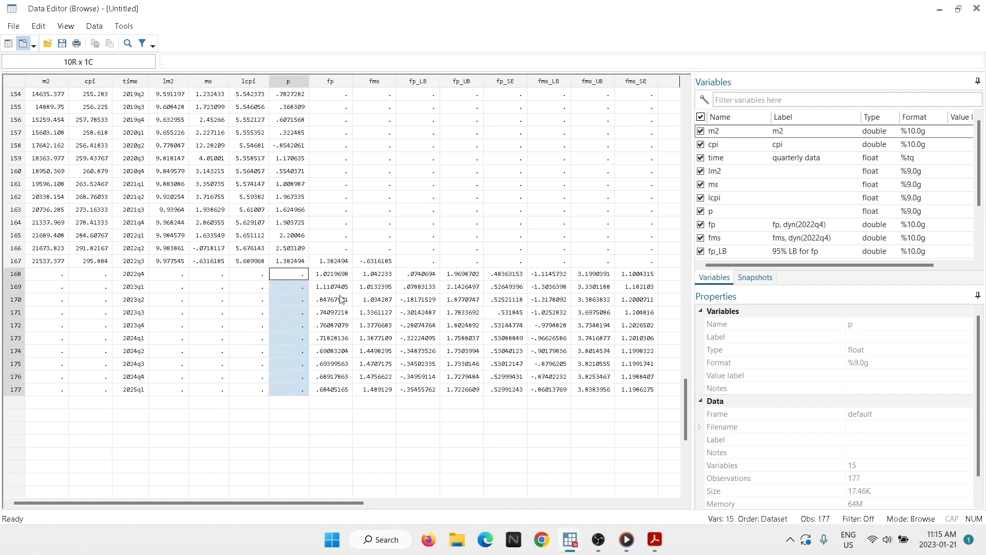
pyautogui.moveTo(325, 276); pyautogui.dragTo(650, 393)
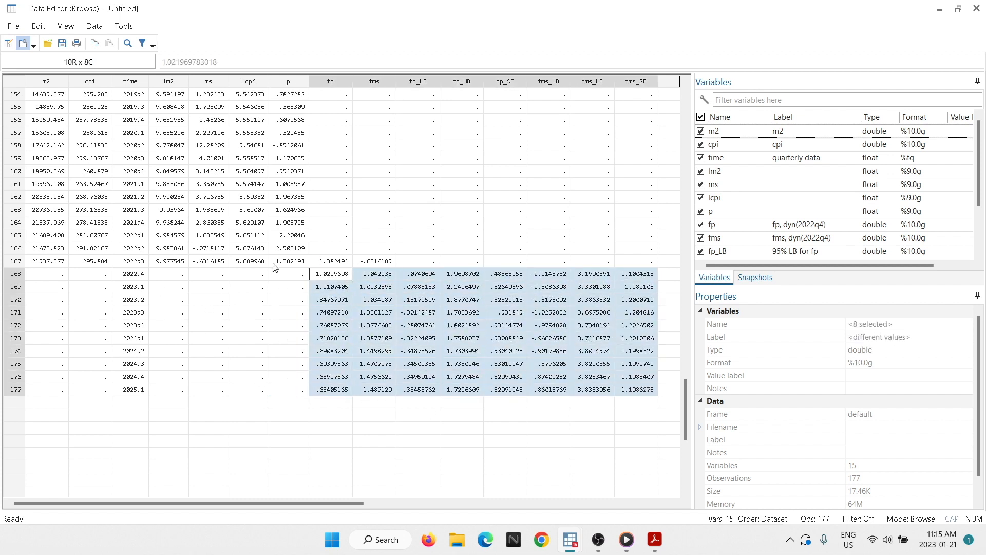
pyautogui.click(347, 301)
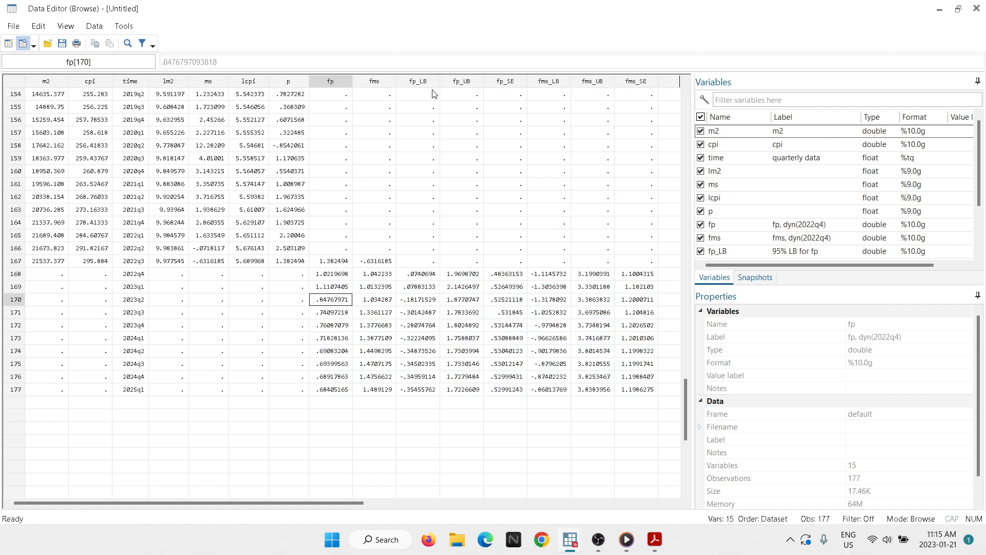
pyautogui.click(288, 263)
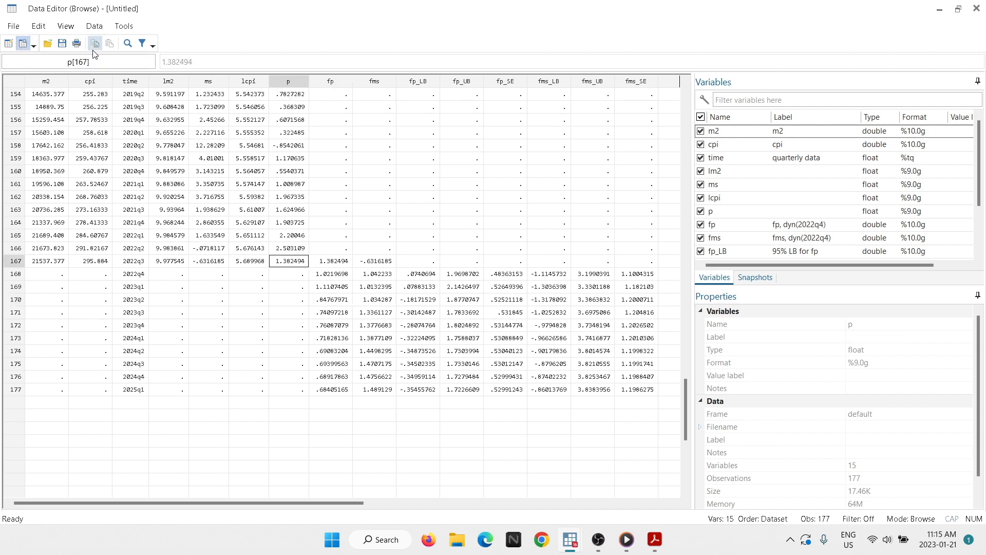
# Switch the dataset to edit mode and copy the 2022q3 value of p, 1.382494, into fp_LB and fp_UB in row 167
pyautogui.click(9, 45)
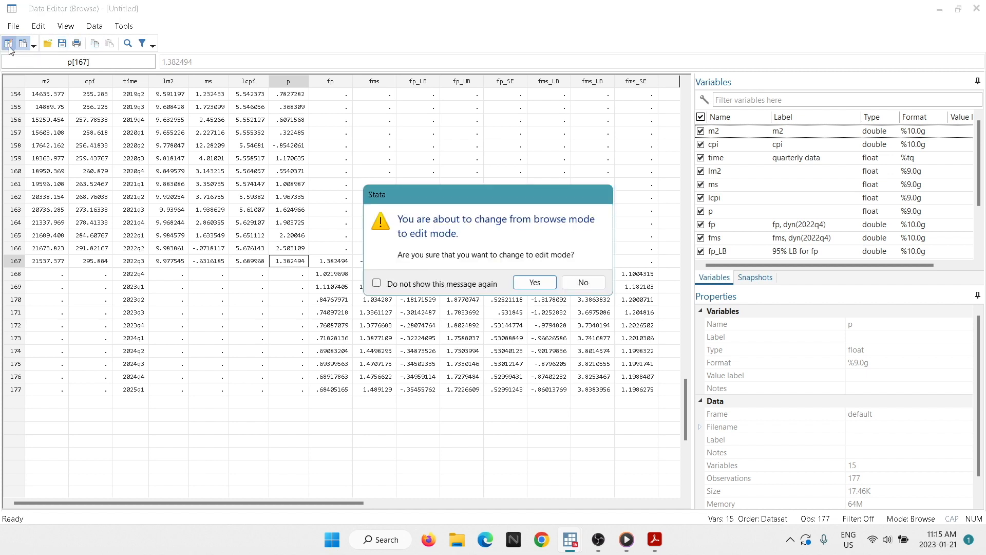
pyautogui.click(520, 280)
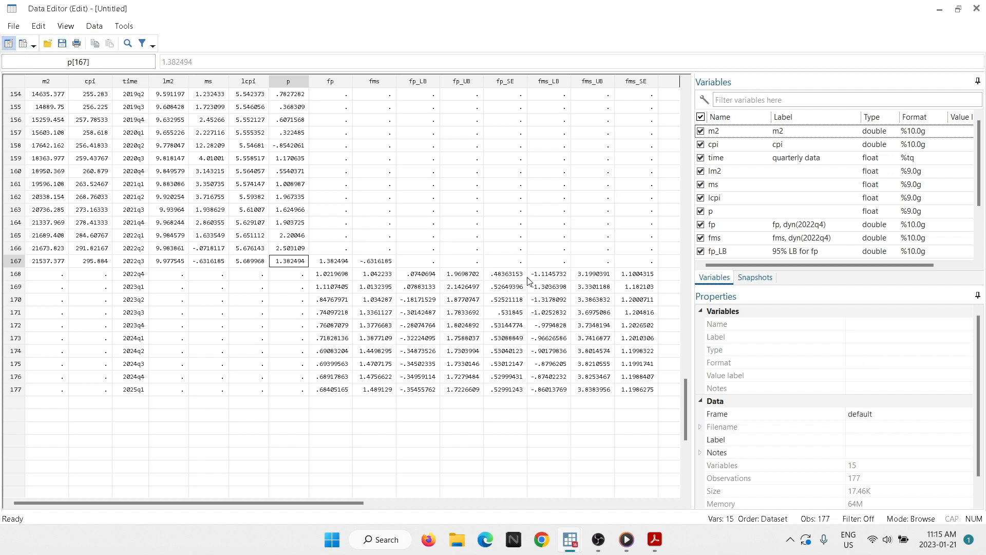
pyautogui.click(408, 286)
pyautogui.click(300, 264)
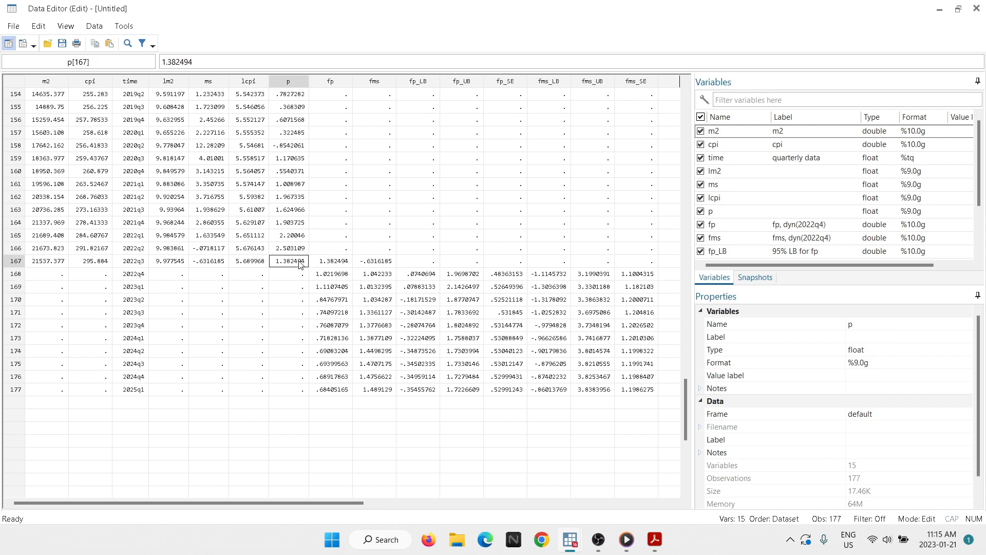
pyautogui.doubleClick(299, 261)
pyautogui.moveTo(304, 259); pyautogui.dragTo(271, 254)
pyautogui.hotkey('ctrl', 'c')
pyautogui.click(479, 364)
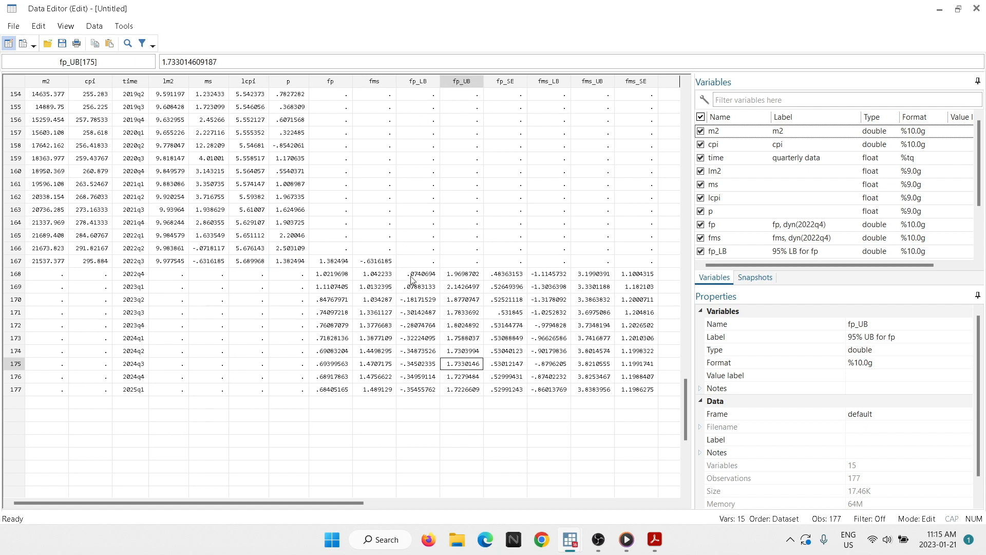
pyautogui.click(417, 262)
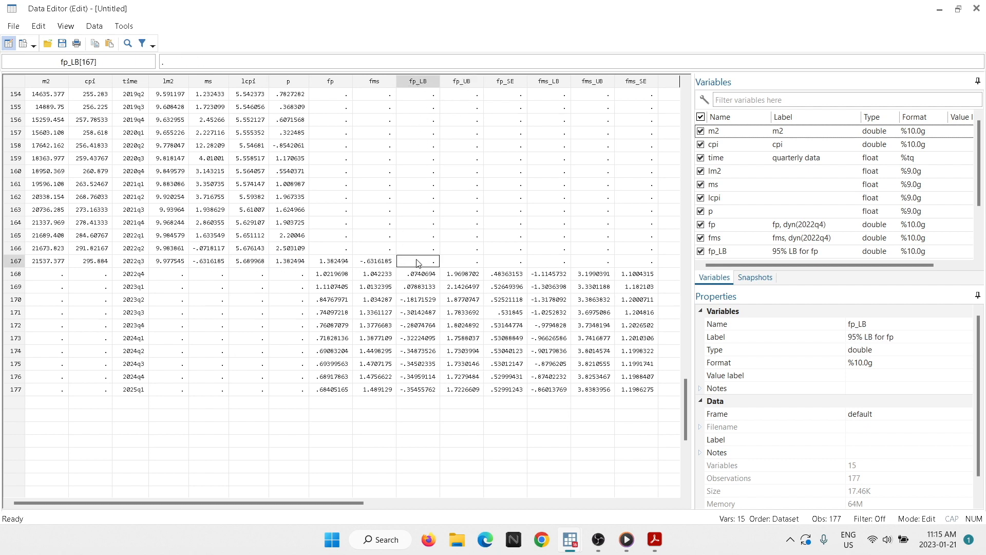
pyautogui.hotkey('ctrl', 'v')
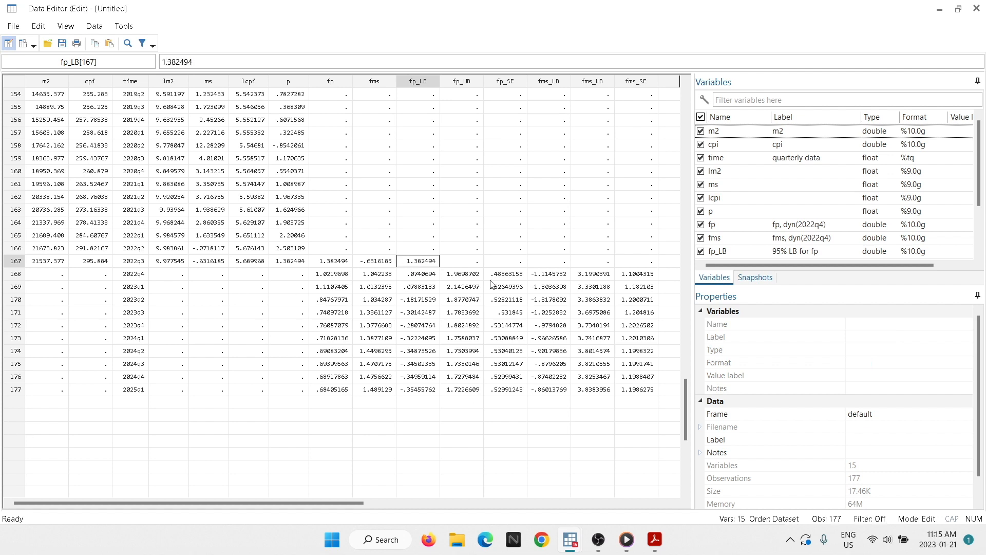
pyautogui.click(466, 262)
pyautogui.hotkey('ctrl', 'v')
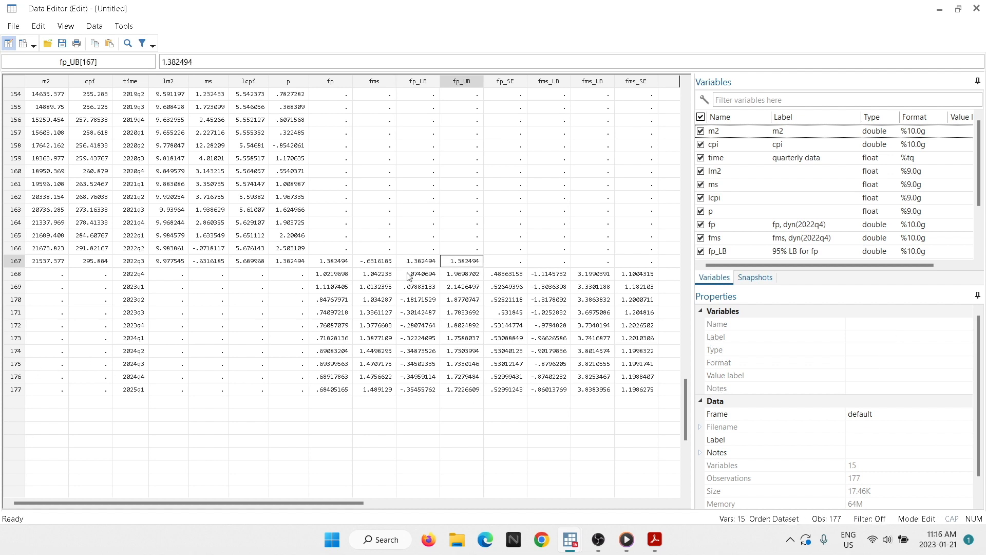
# Review the fp_LB and fp_UB values from 2022q3 to 2025q1 and close the Data Editor
pyautogui.click(297, 263)
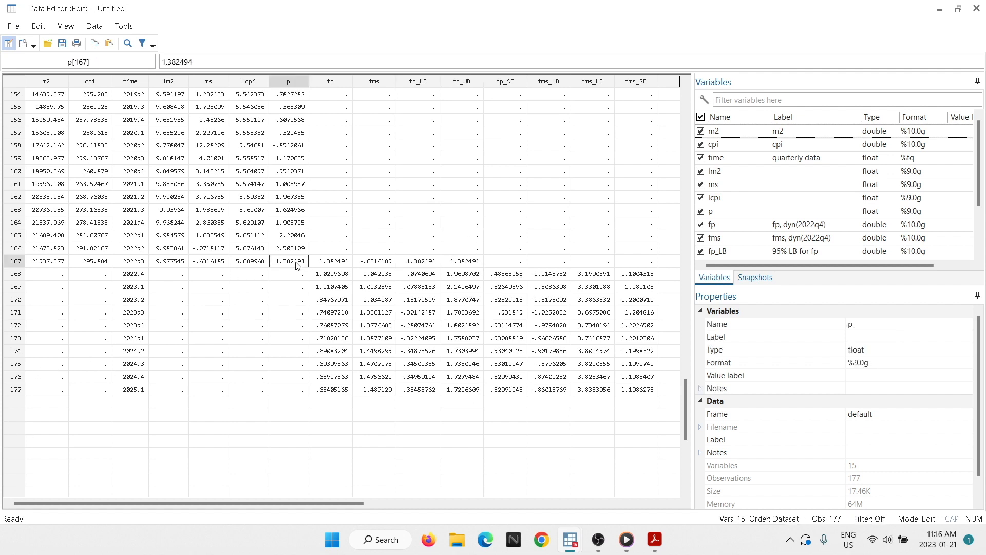
pyautogui.click(404, 262)
pyautogui.click(469, 263)
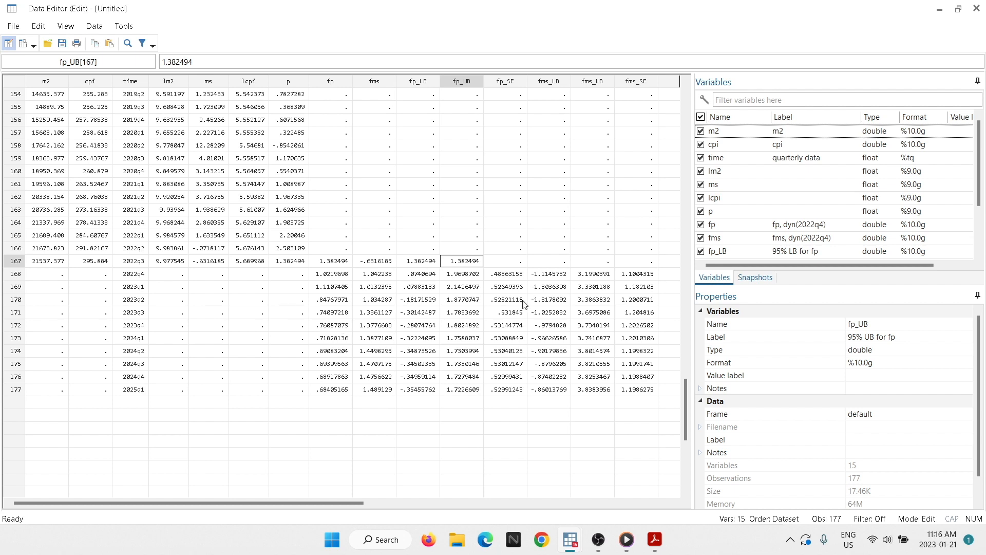
pyautogui.moveTo(424, 277); pyautogui.dragTo(414, 395)
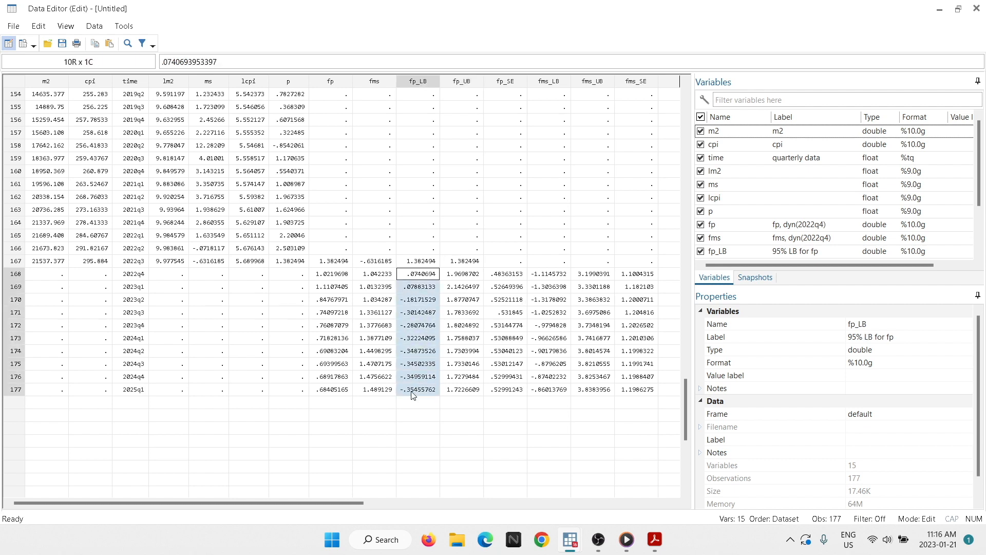
pyautogui.moveTo(466, 277); pyautogui.dragTo(477, 389)
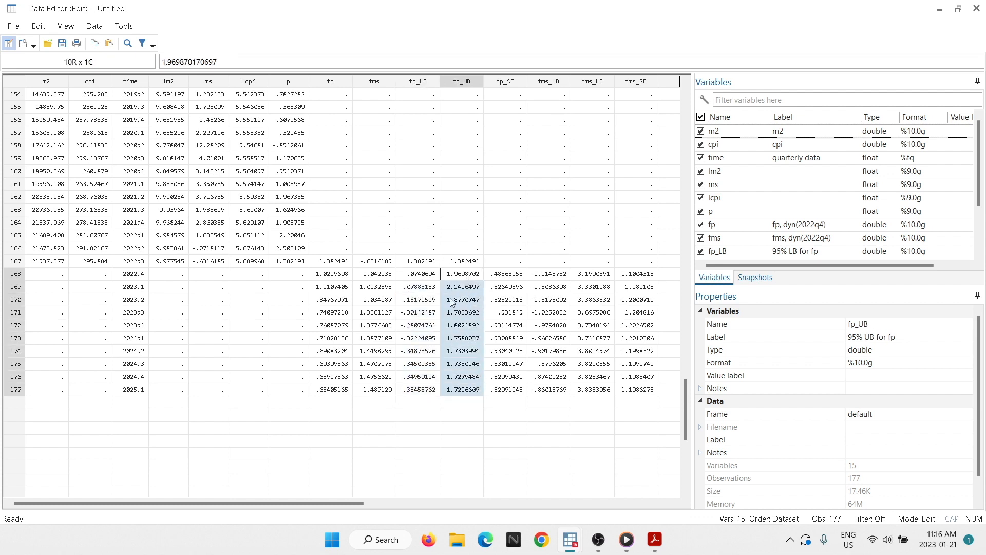
pyautogui.click(427, 324)
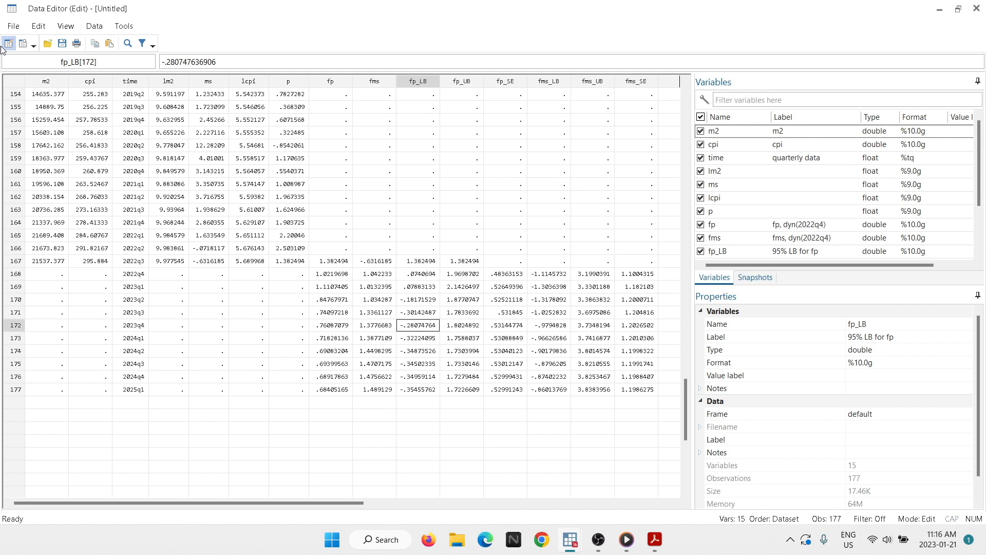
pyautogui.click(977, 8)
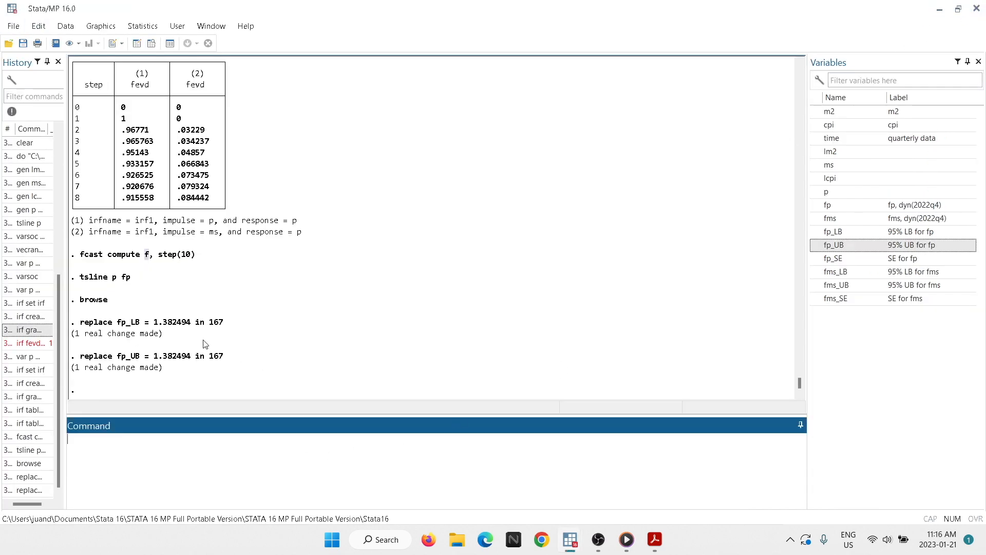
# Review the two replace commands for row 167 and plot p, fp, fp_LB and fp_UB together as time-series lines
pyautogui.moveTo(224, 323); pyautogui.dragTo(85, 322)
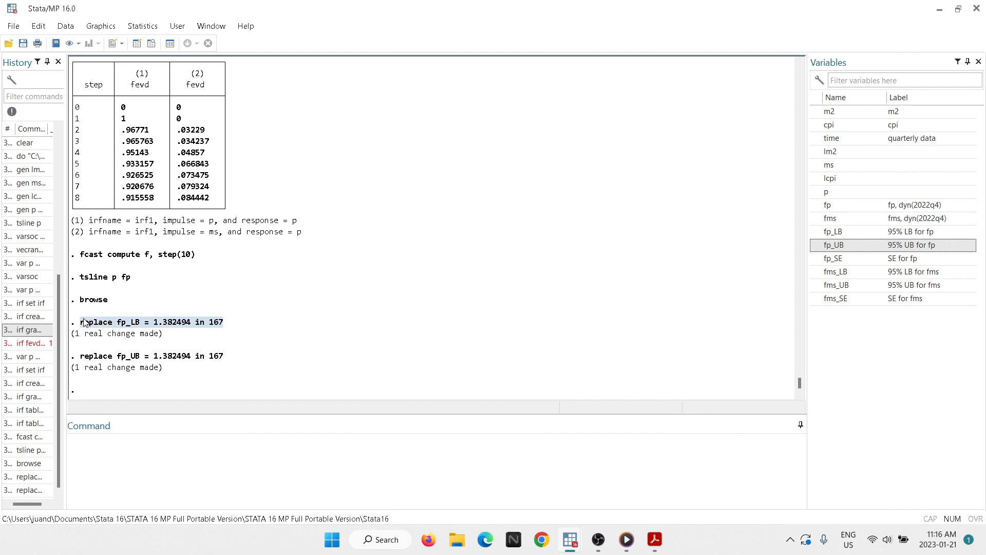
pyautogui.moveTo(224, 356); pyautogui.dragTo(81, 359)
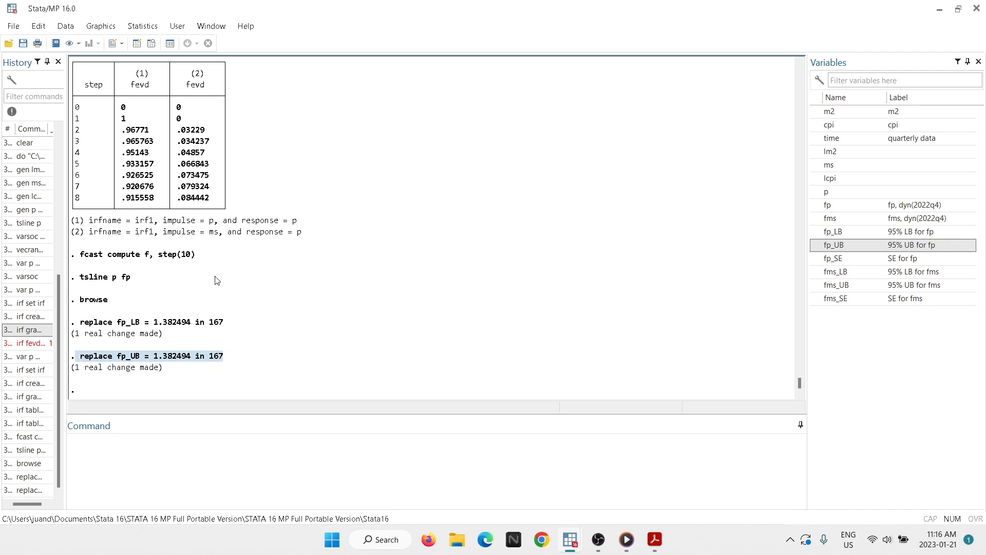
pyautogui.click(262, 452)
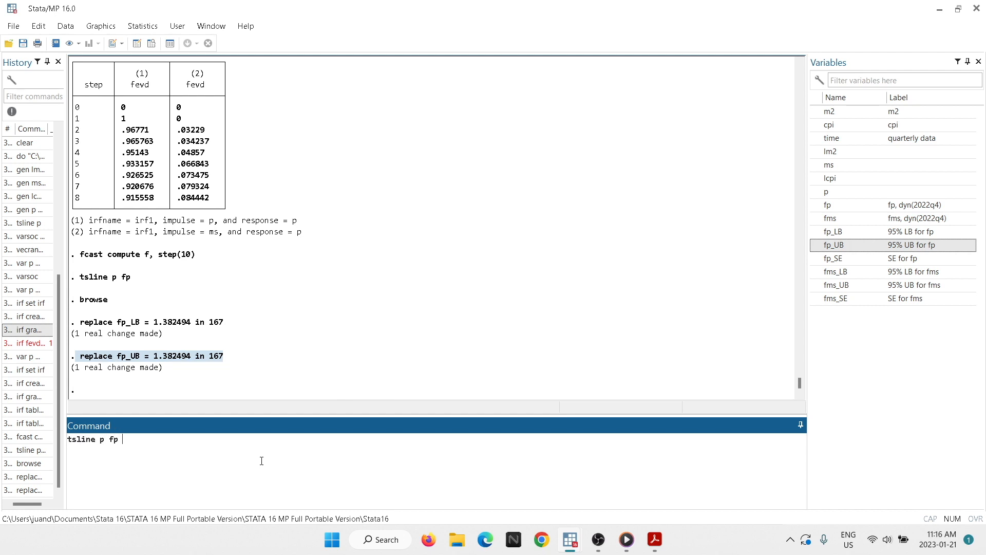
pyautogui.doubleClick(838, 235)
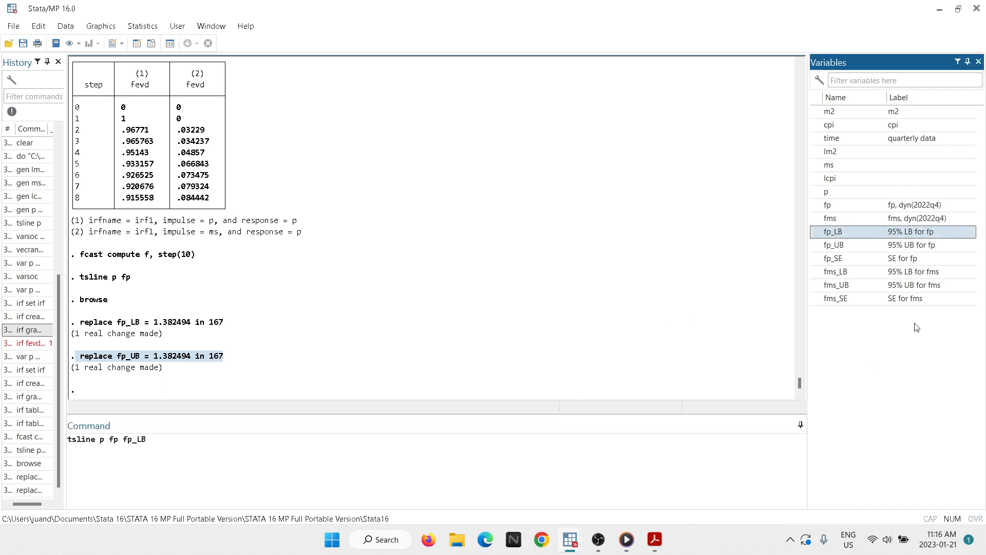
pyautogui.doubleClick(841, 247)
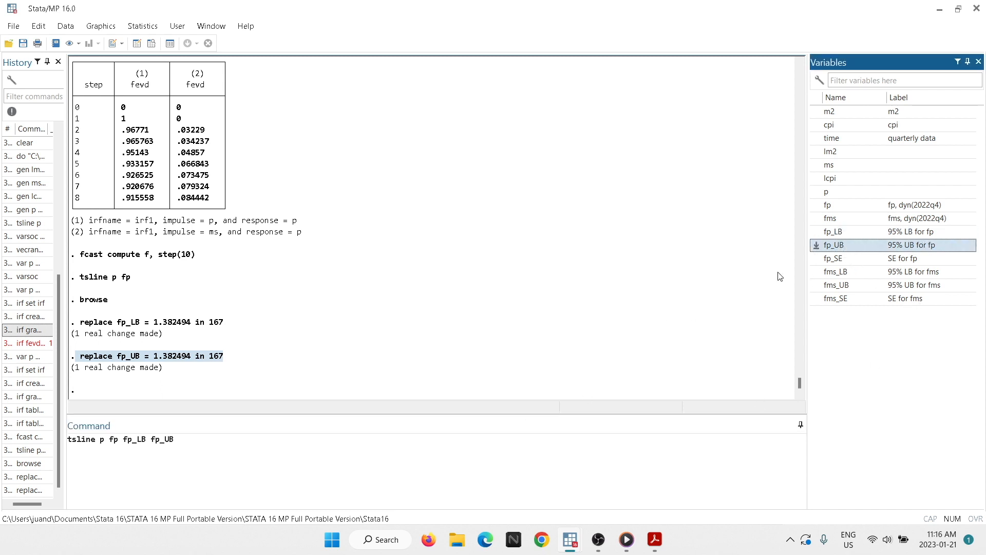
pyautogui.click(192, 443)
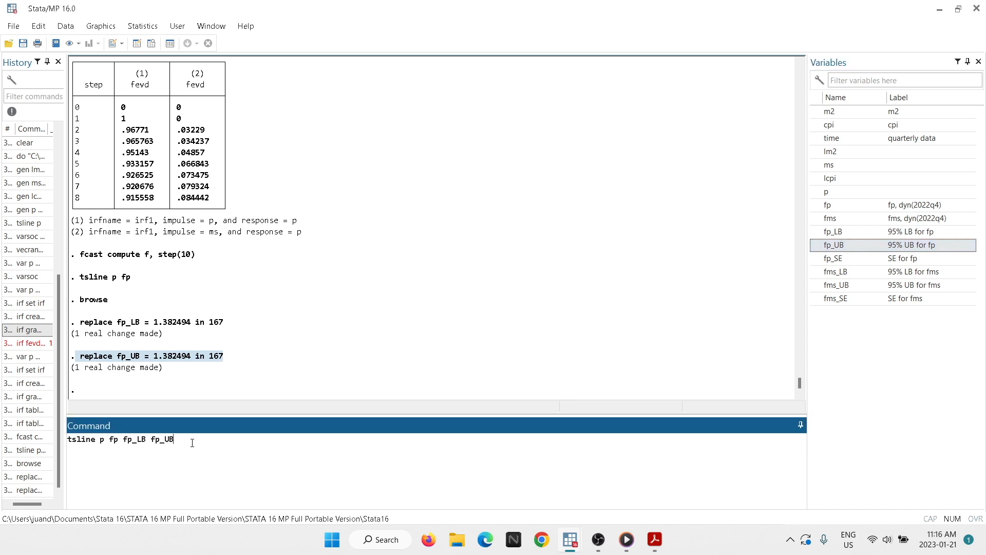
pyautogui.press('Return')
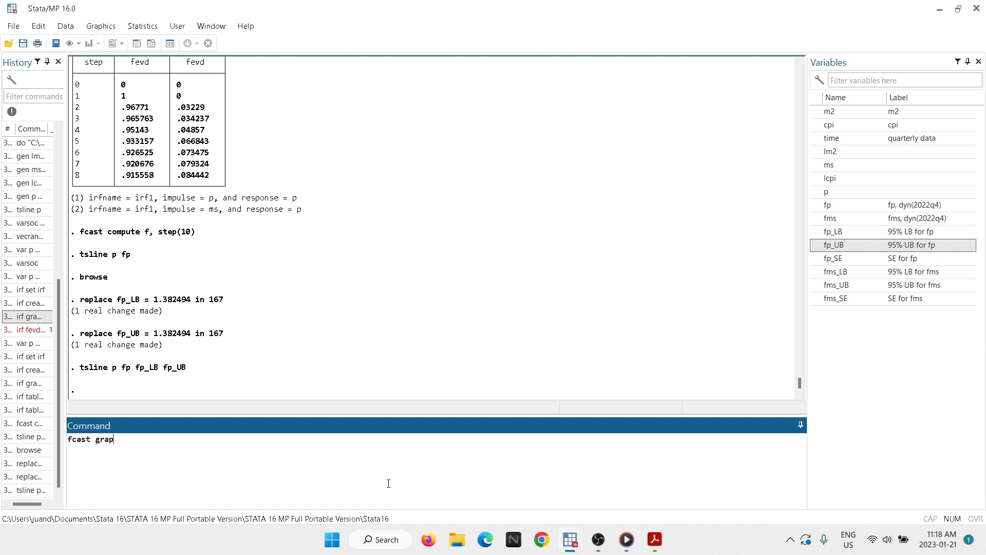
# Graph the dynamic forecast of fp with the fcast graph command
pyautogui.click(838, 206)
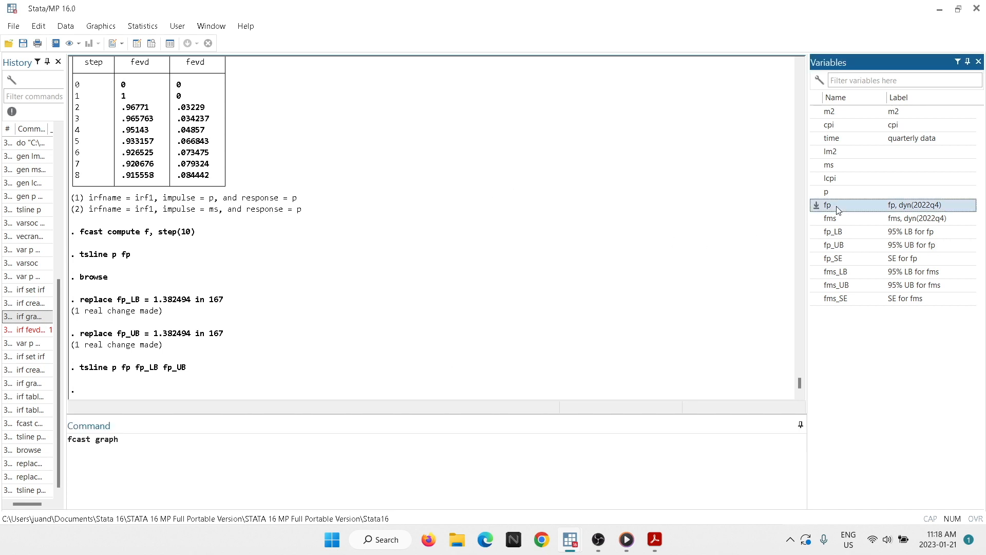
pyautogui.click(223, 442)
pyautogui.press('Return')
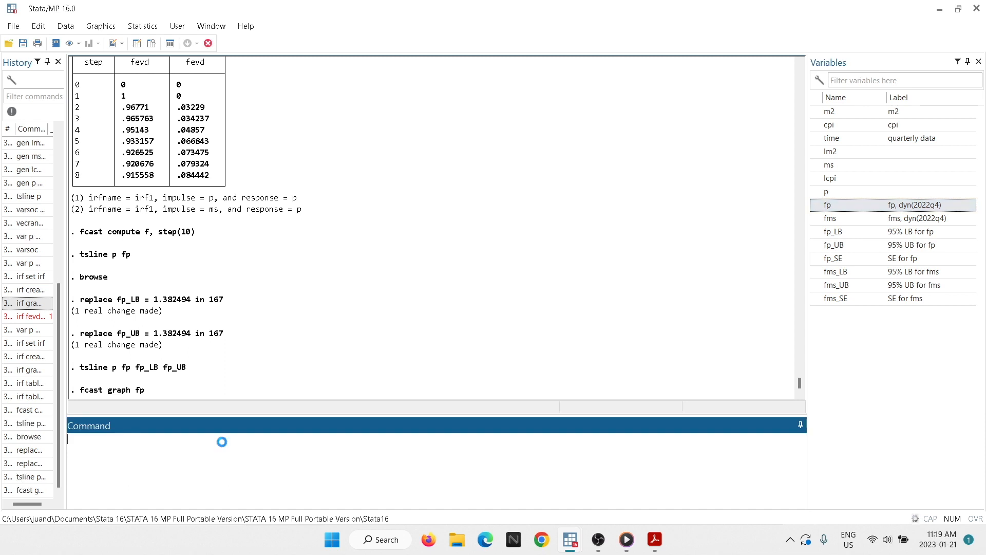